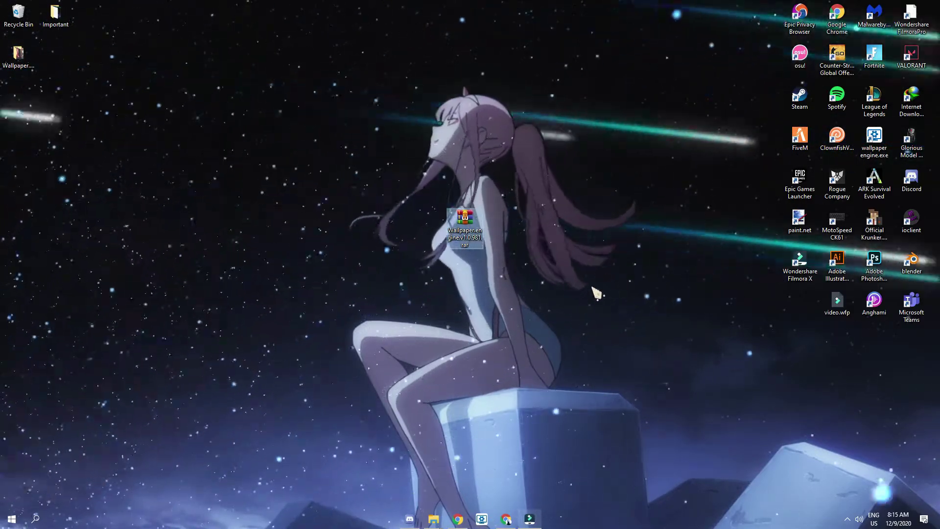
# Step: Reposition the Wallpaper Engine rar archive on the desktop and review its WinRAR options
pyautogui.moveTo(464, 226); pyautogui.dragTo(255, 197)
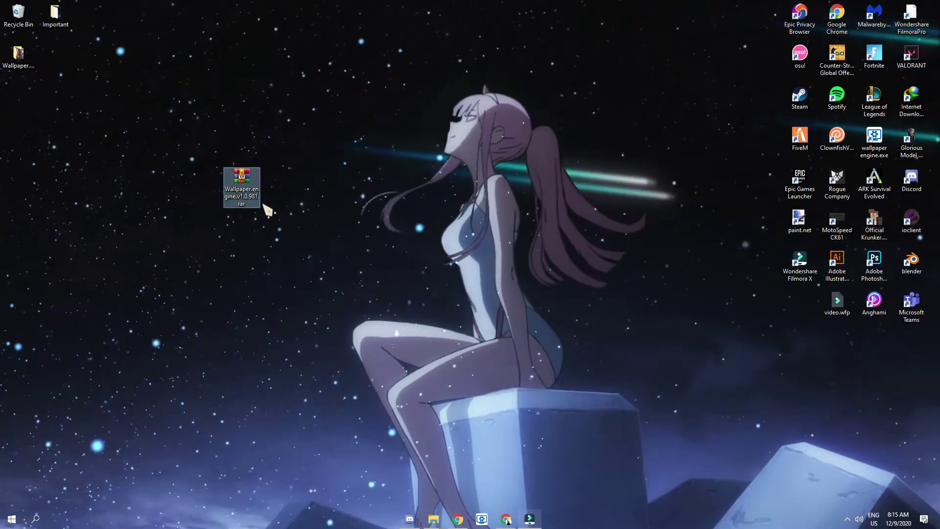
pyautogui.moveTo(505, 225); pyautogui.dragTo(504, 229)
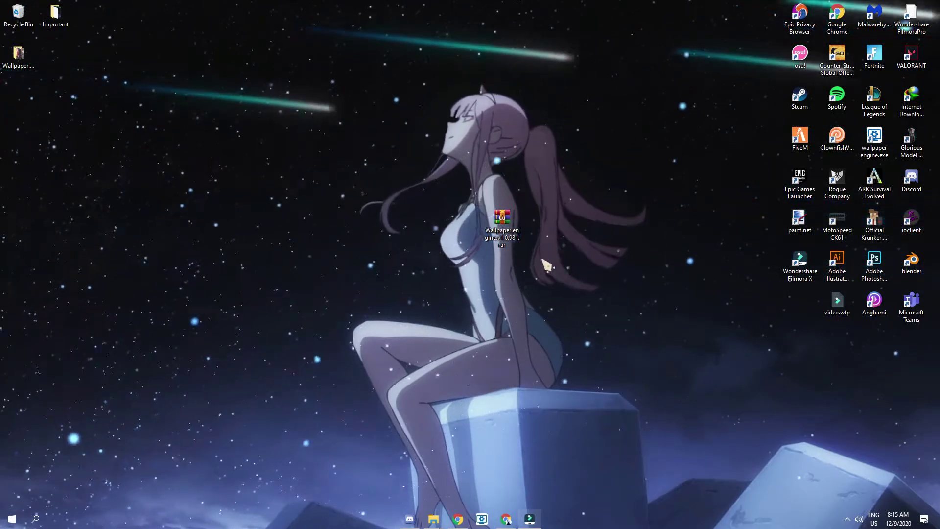
pyautogui.moveTo(444, 208); pyautogui.dragTo(428, 221)
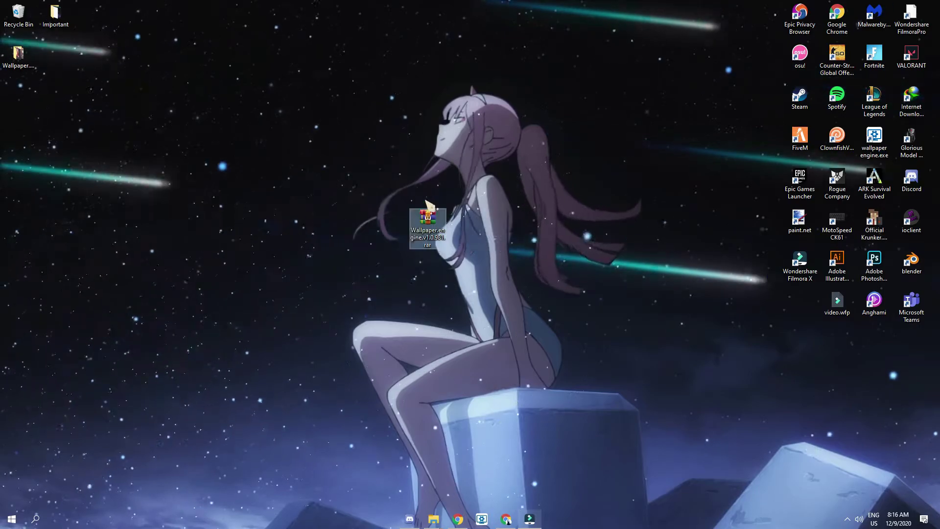
pyautogui.rightClick(426, 225)
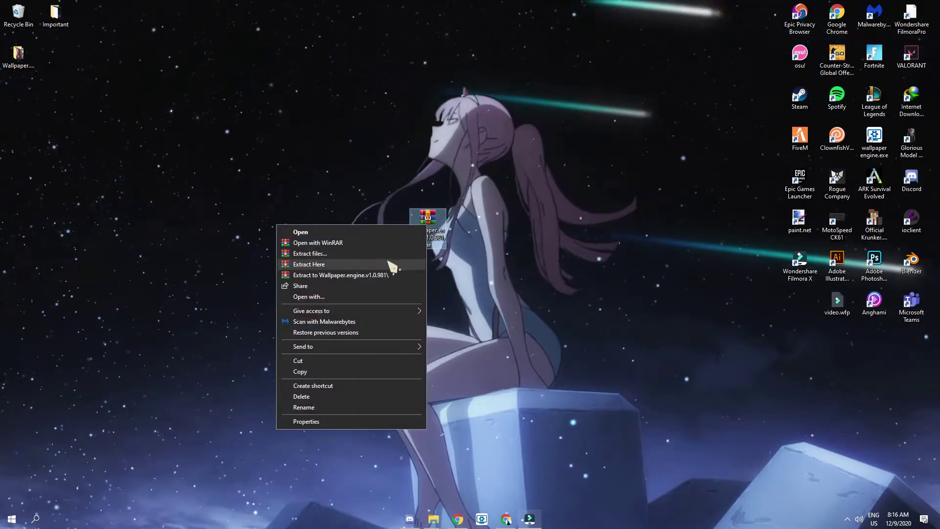
pyautogui.click(315, 264)
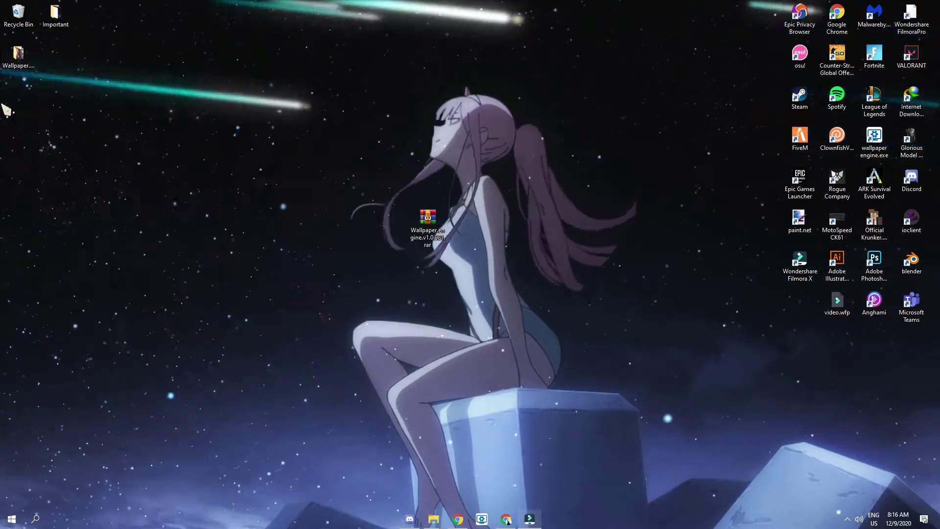
# Step: Delete the rar archive to the Recycle Bin, keeping only the extracted folder
pyautogui.moveTo(9, 115); pyautogui.dragTo(103, 56)
pyautogui.click(438, 221)
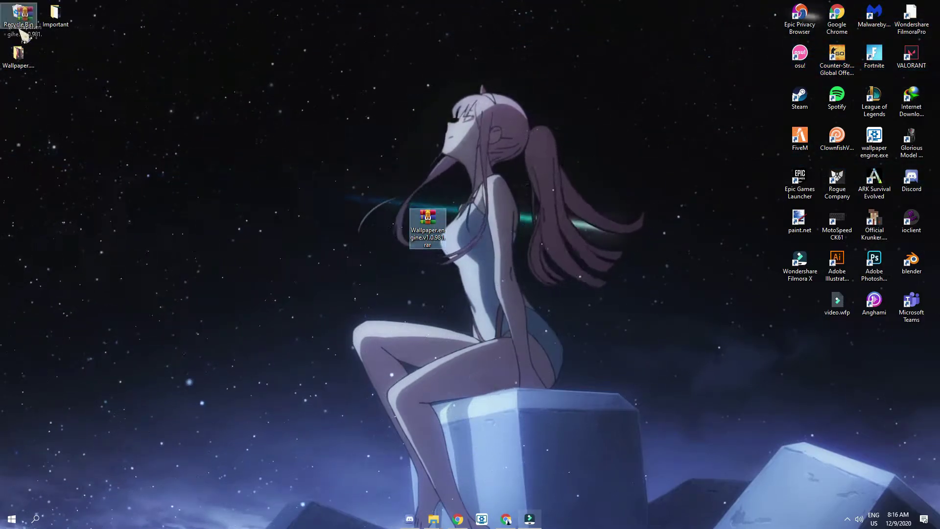
pyautogui.moveTo(476, 183); pyautogui.dragTo(16, 22)
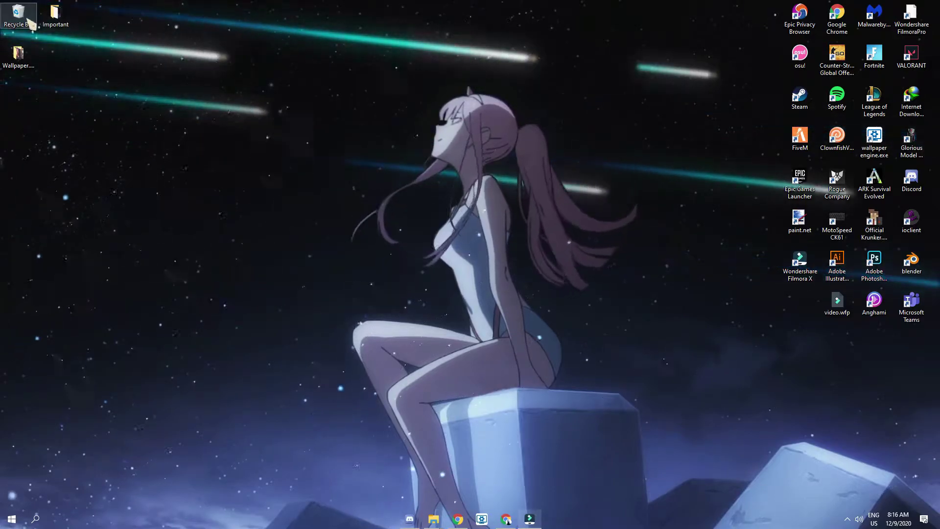
# Step: Show the extracted Wallpaper.engine.v1.0.981 folder in a full-screen Explorer window
pyautogui.doubleClick(18, 55)
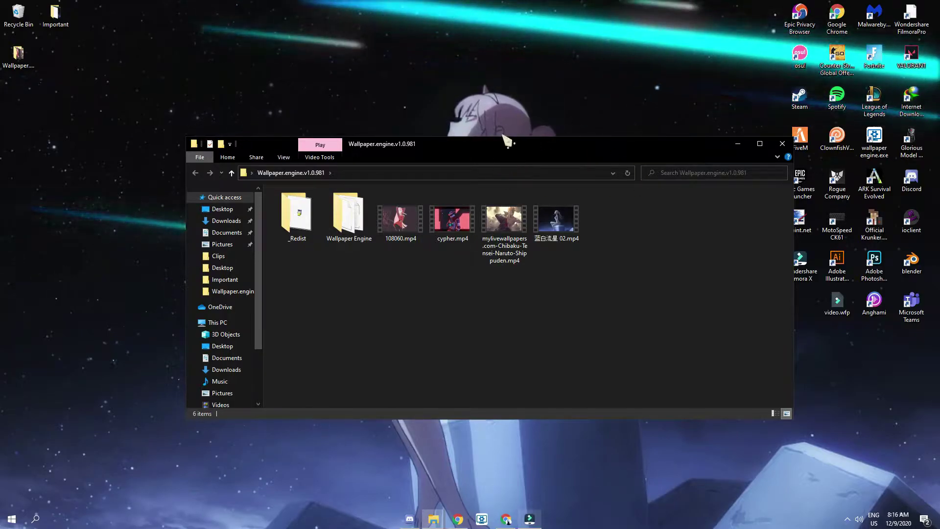
pyautogui.moveTo(662, 149); pyautogui.dragTo(547, 124)
pyautogui.click(647, 119)
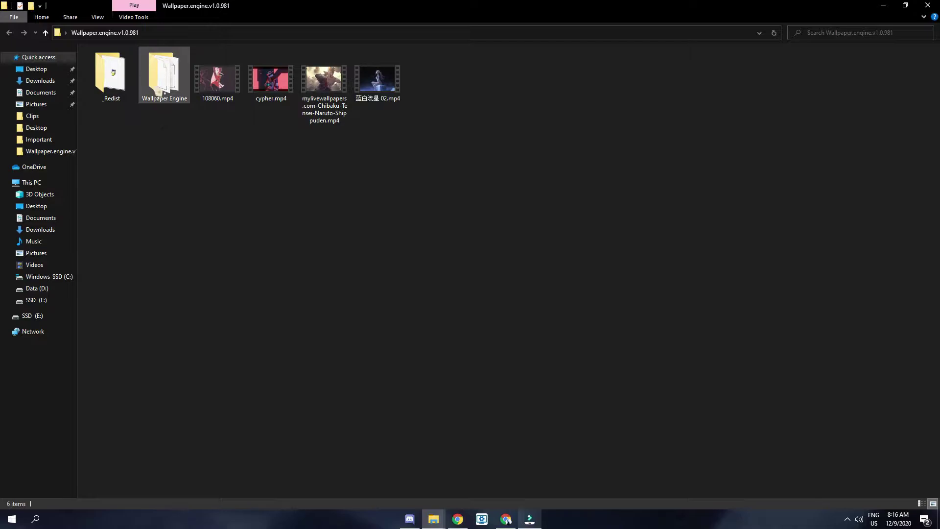
# Step: Highlight the four downloaded mp4 videos next to the Wallpaper Engine folder
pyautogui.moveTo(393, 98); pyautogui.dragTo(341, 88)
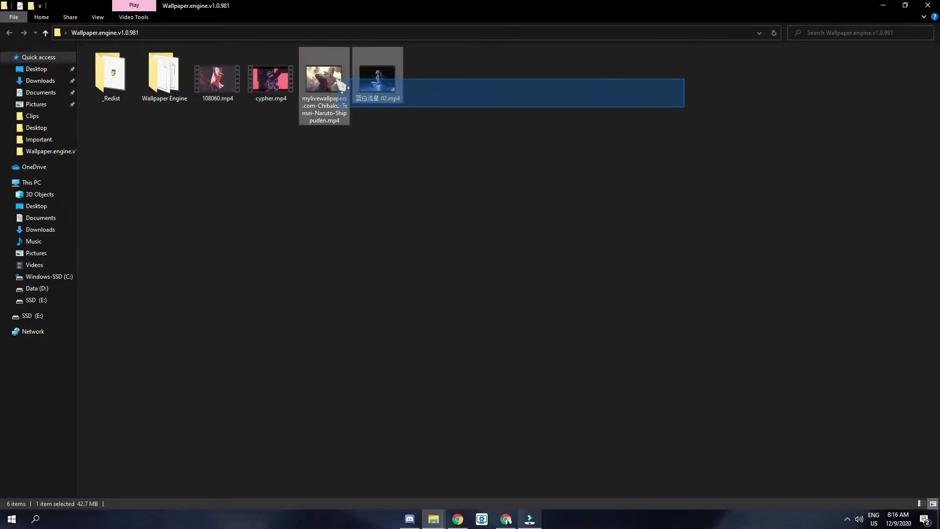
pyautogui.moveTo(250, 84); pyautogui.dragTo(168, 88)
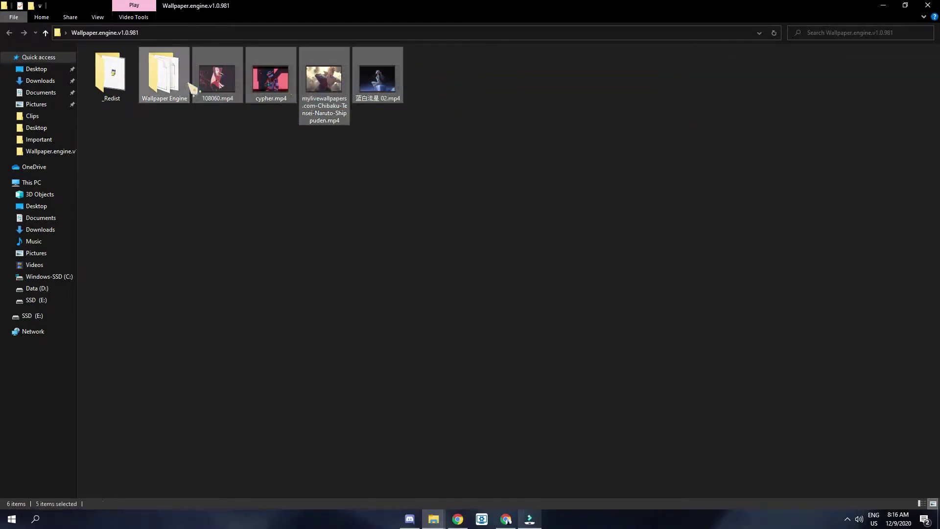
pyautogui.click(553, 131)
pyautogui.moveTo(557, 147); pyautogui.dragTo(198, 81)
pyautogui.moveTo(646, 119); pyautogui.dragTo(212, 77)
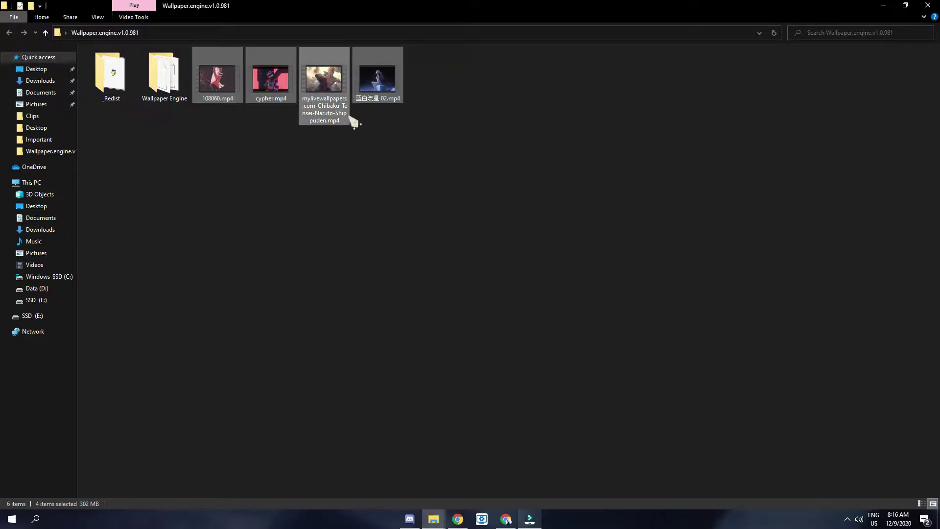
pyautogui.click(514, 147)
pyautogui.moveTo(576, 80); pyautogui.dragTo(213, 88)
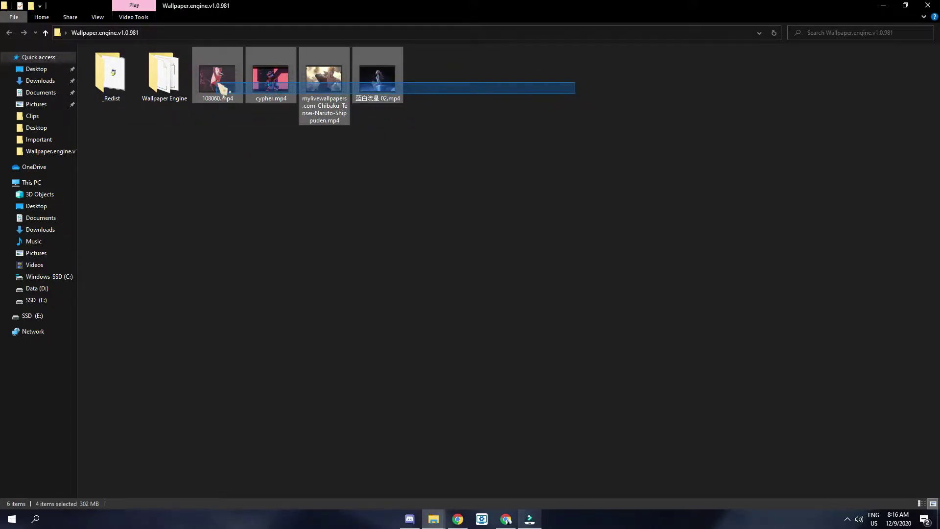
pyautogui.click(574, 140)
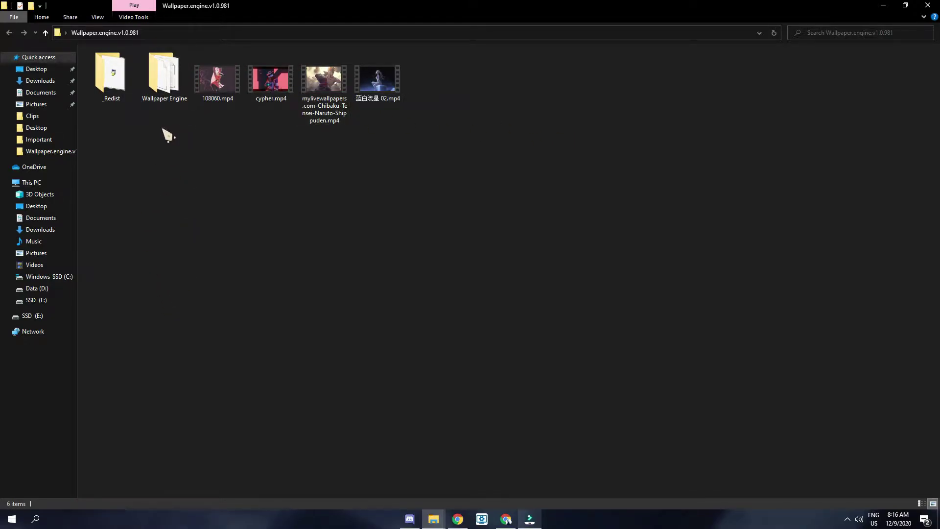
# Step: Enter the Wallpaper Engine folder and pick out wallpaper engine.exe to launch it
pyautogui.doubleClick(167, 88)
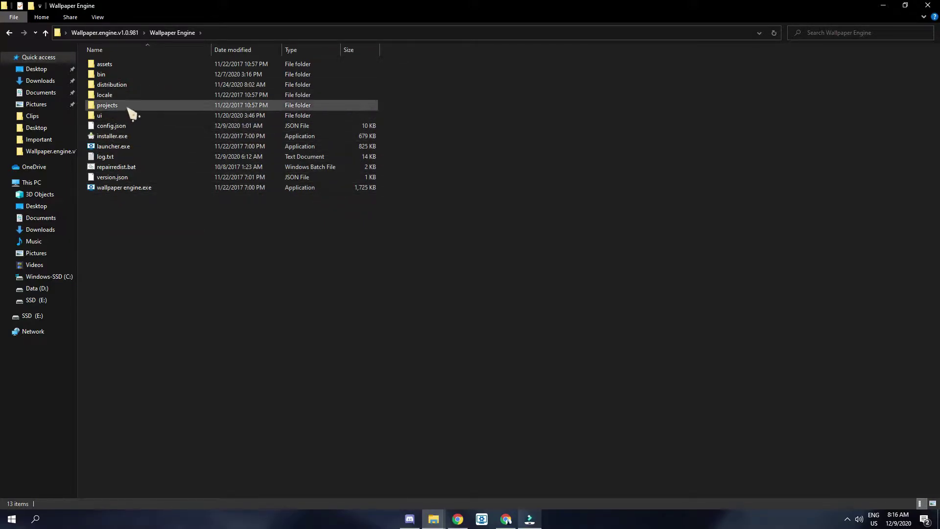
pyautogui.moveTo(451, 152); pyautogui.dragTo(285, 139)
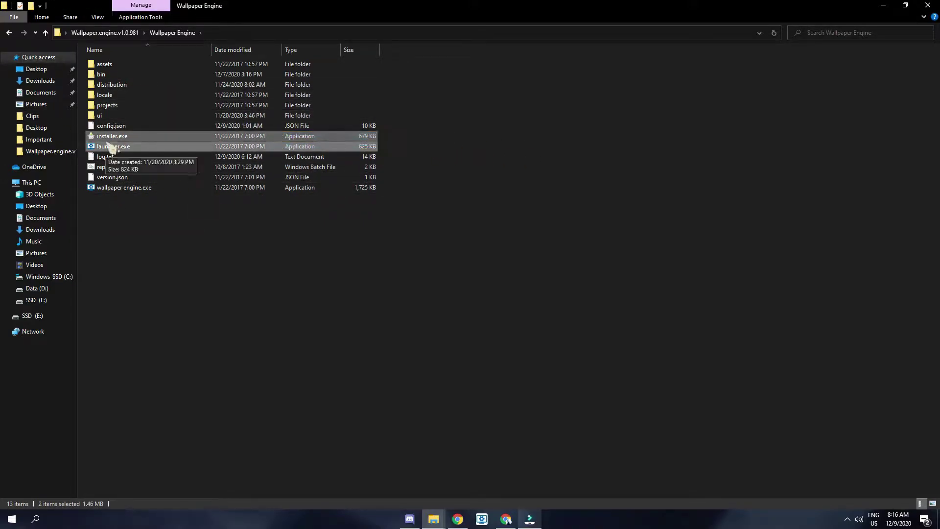
pyautogui.moveTo(467, 259); pyautogui.dragTo(121, 193)
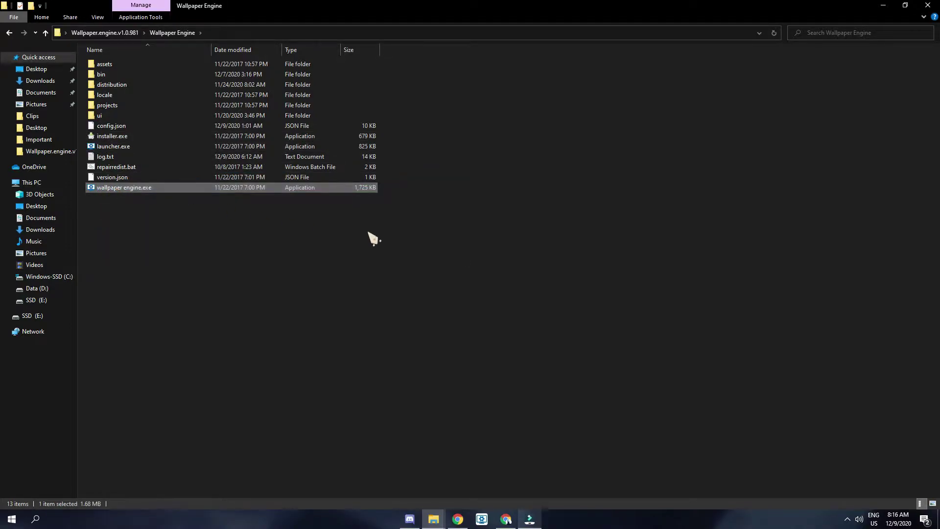
pyautogui.moveTo(416, 237); pyautogui.dragTo(152, 184)
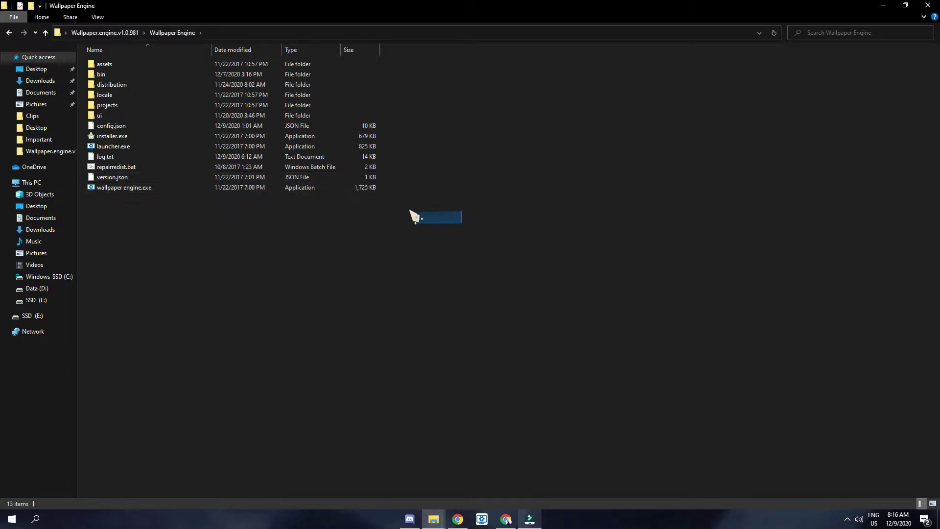
pyautogui.moveTo(462, 220); pyautogui.dragTo(211, 192)
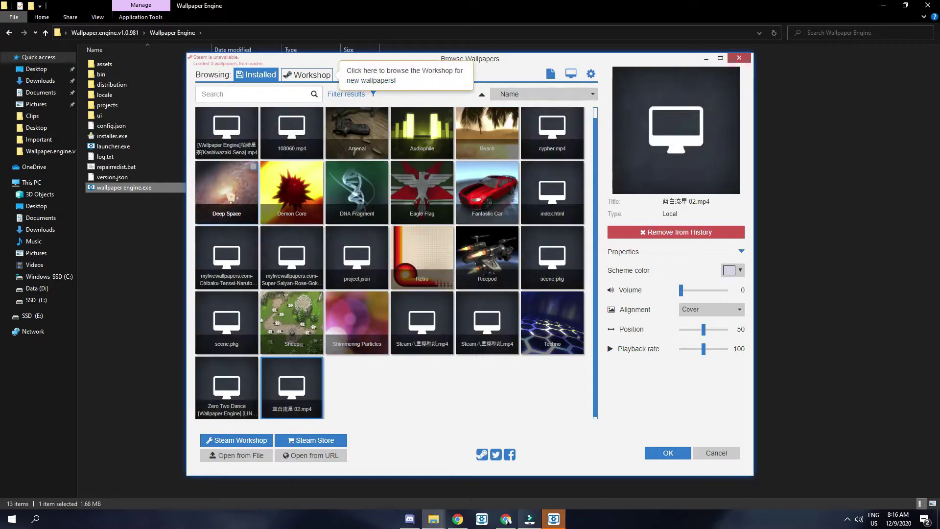
# Step: Maximize the Browse Wallpapers window, dismiss the error toast and close it
pyautogui.click(722, 58)
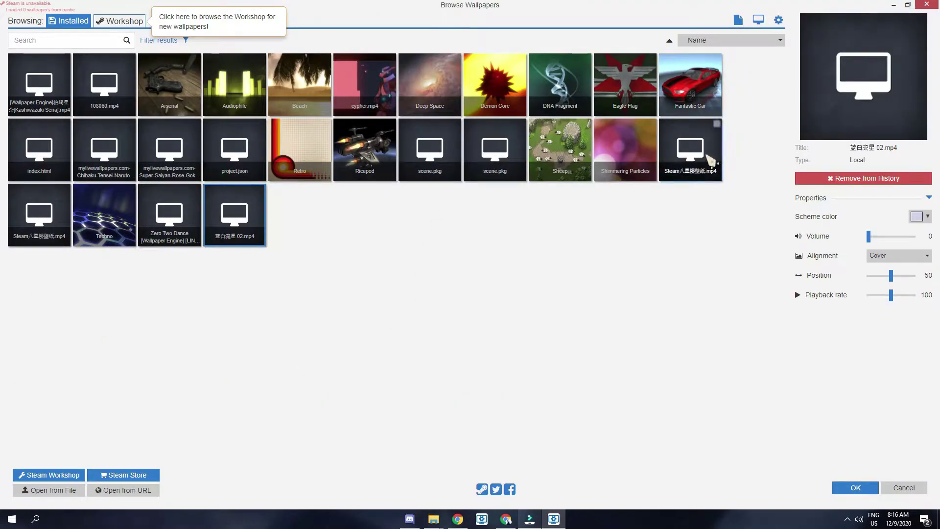
pyautogui.click(921, 454)
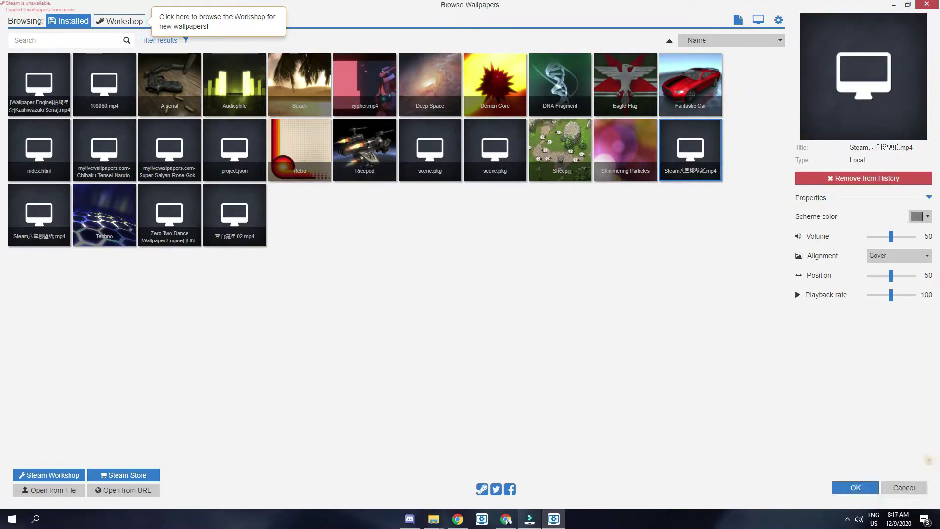
pyautogui.click(927, 6)
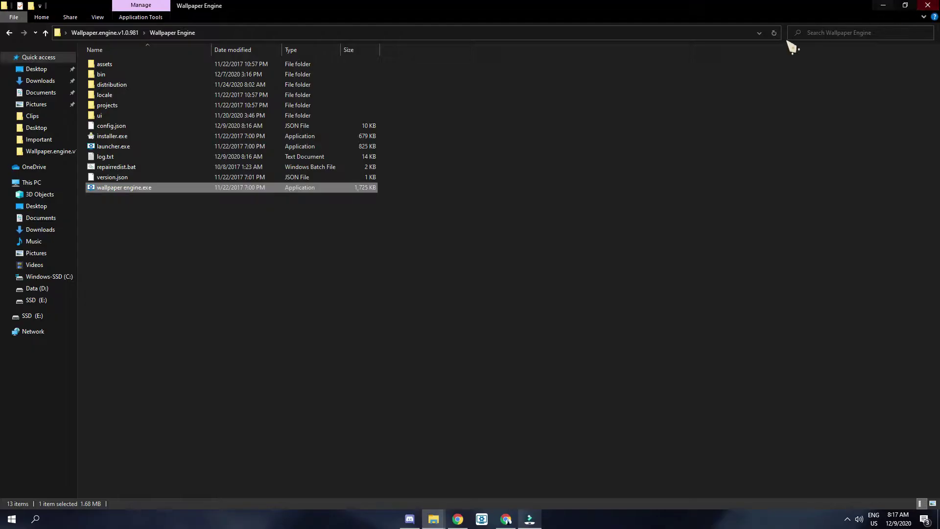
# Step: Close File Explorer and relaunch Wallpaper Engine from its desktop icon
pyautogui.moveTo(149, 210); pyautogui.dragTo(153, 184)
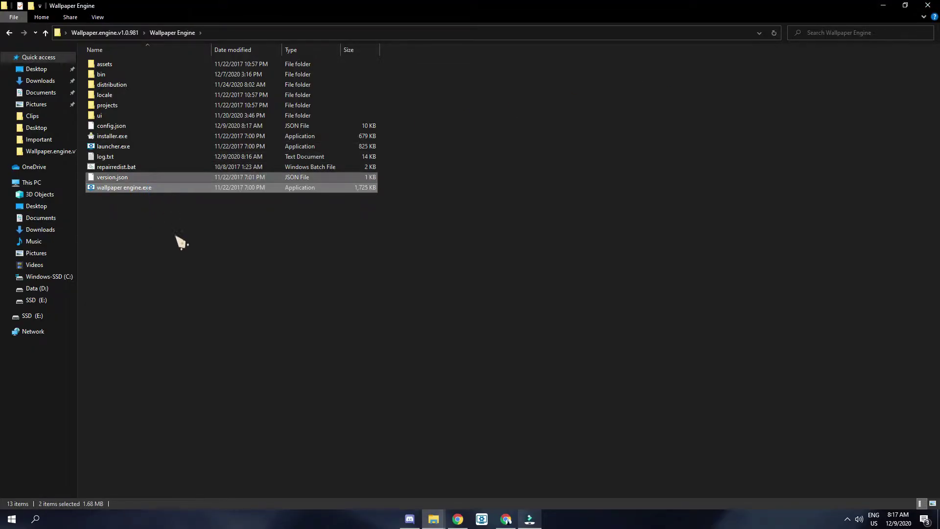
pyautogui.click(927, 5)
pyautogui.doubleClick(874, 142)
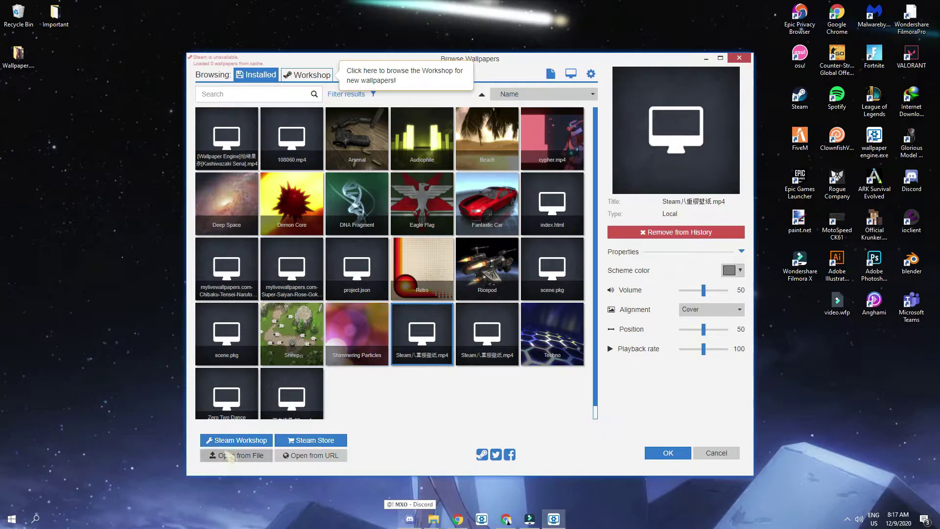
# Step: Load 蓝白流星 02.mp4 from the extracted folder as a wallpaper and drag its volume to 0
pyautogui.click(236, 456)
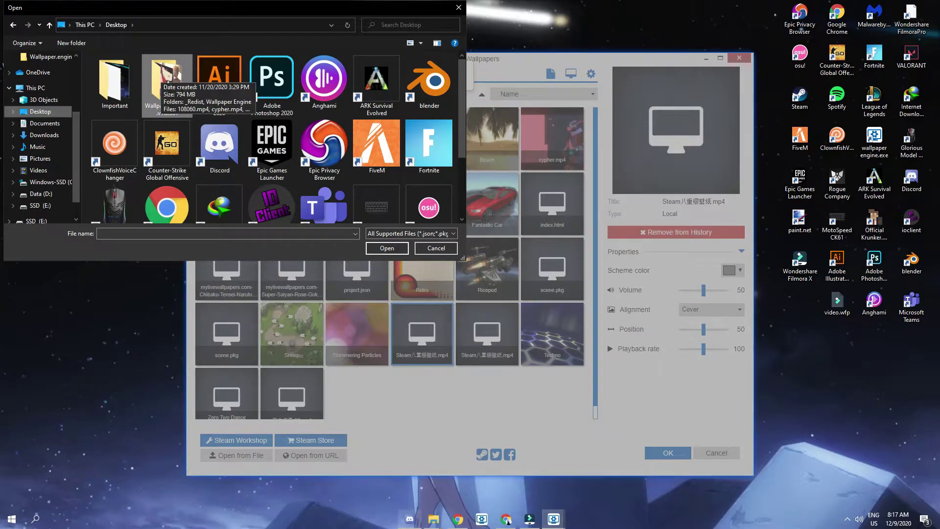
pyautogui.doubleClick(170, 83)
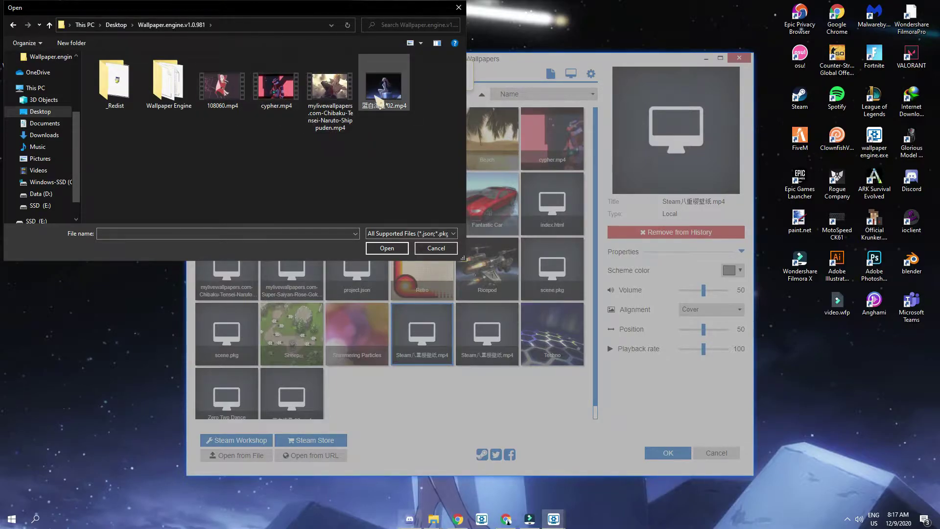
pyautogui.click(385, 247)
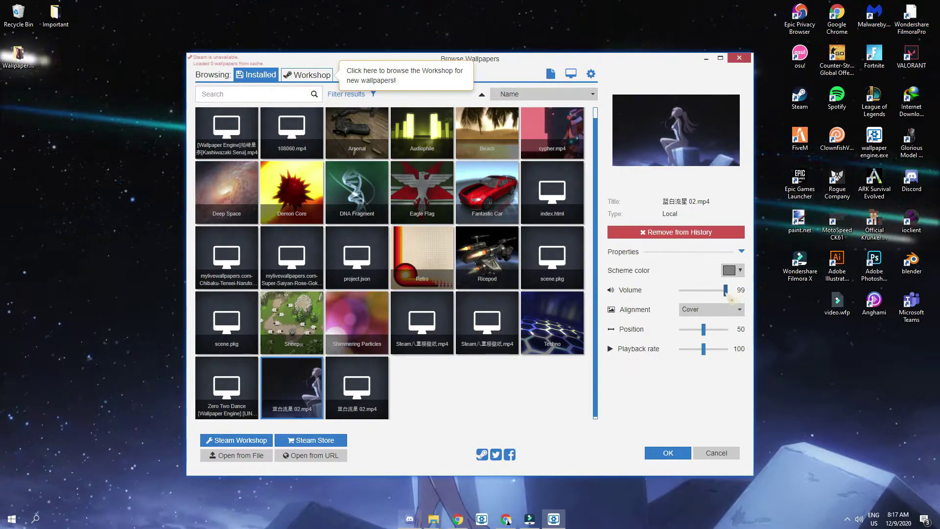
pyautogui.moveTo(726, 290); pyautogui.dragTo(680, 290)
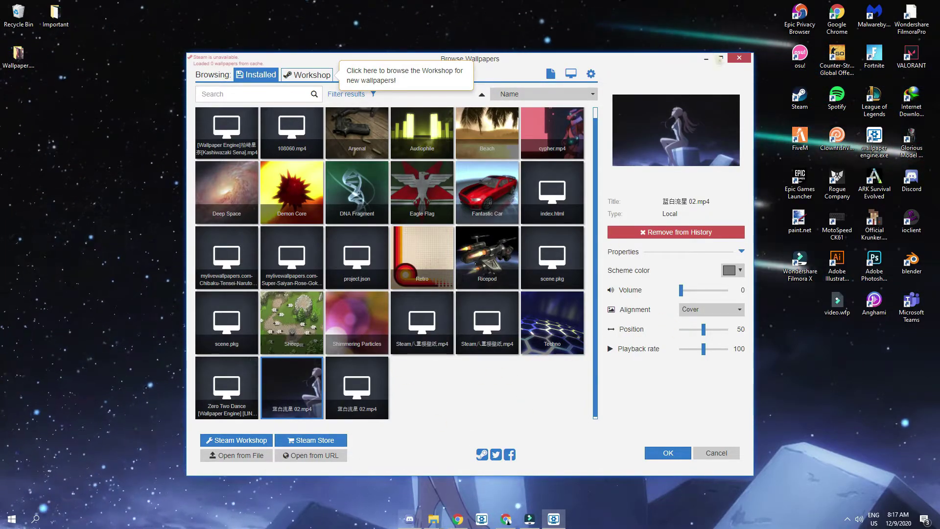
# Step: Load cypher.mp4 from file as the desktop wallpaper
pyautogui.click(667, 453)
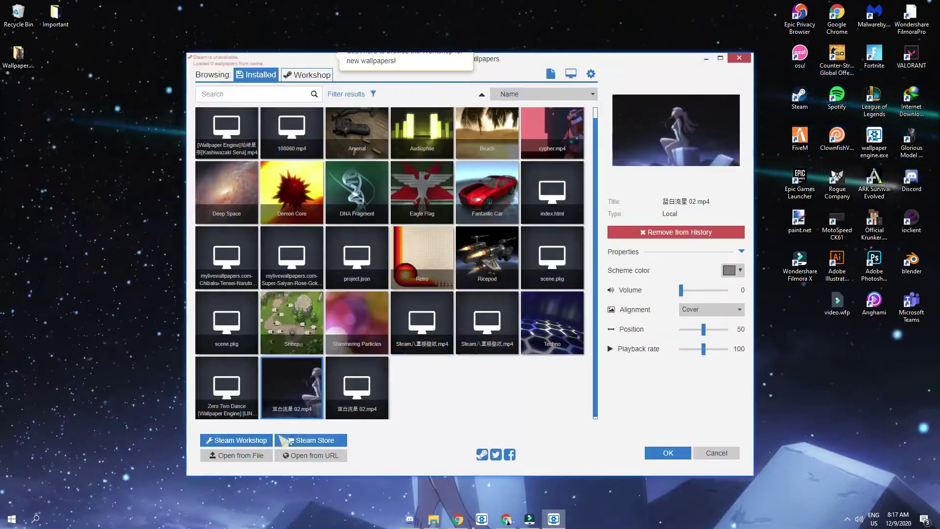
pyautogui.click(240, 456)
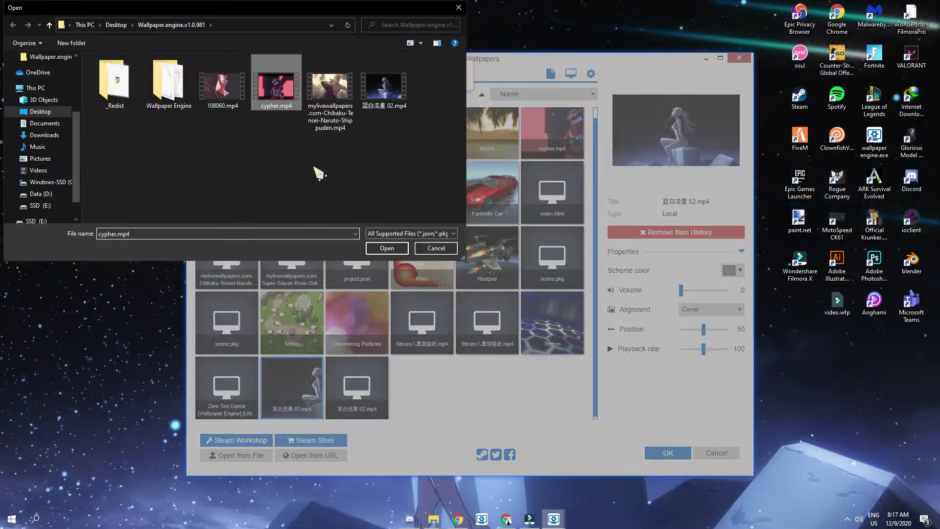
pyautogui.click(387, 249)
pyautogui.click(668, 452)
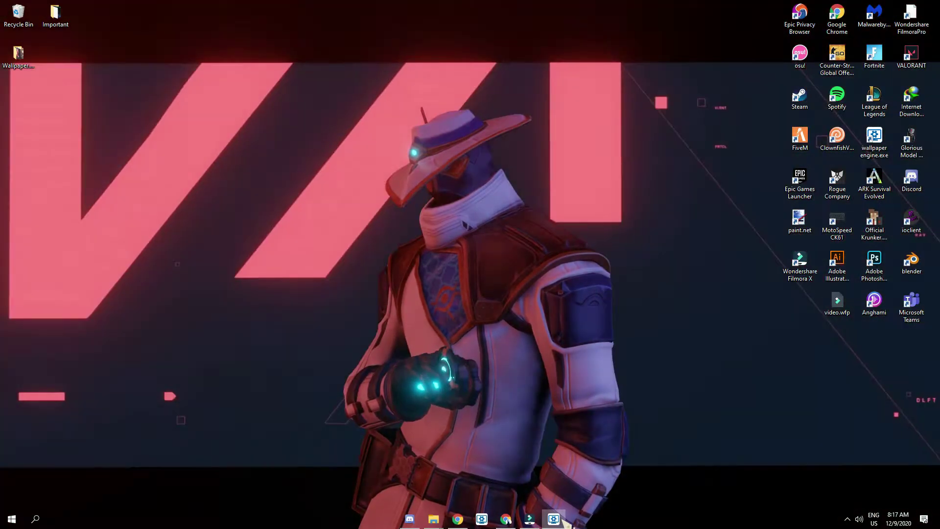
# Step: Reopen the browser and load 108060.mp4 as the live wallpaper
pyautogui.click(554, 520)
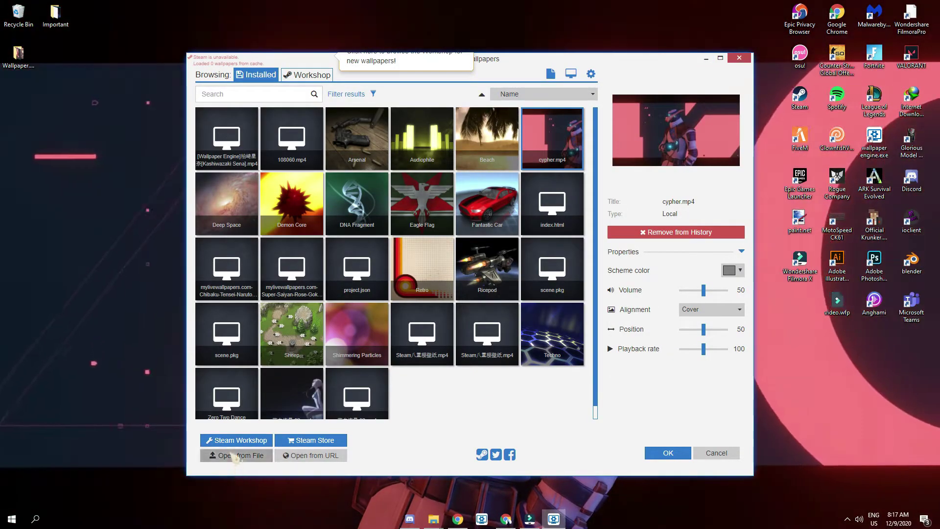
pyautogui.click(240, 456)
pyautogui.click(223, 87)
pyautogui.click(387, 248)
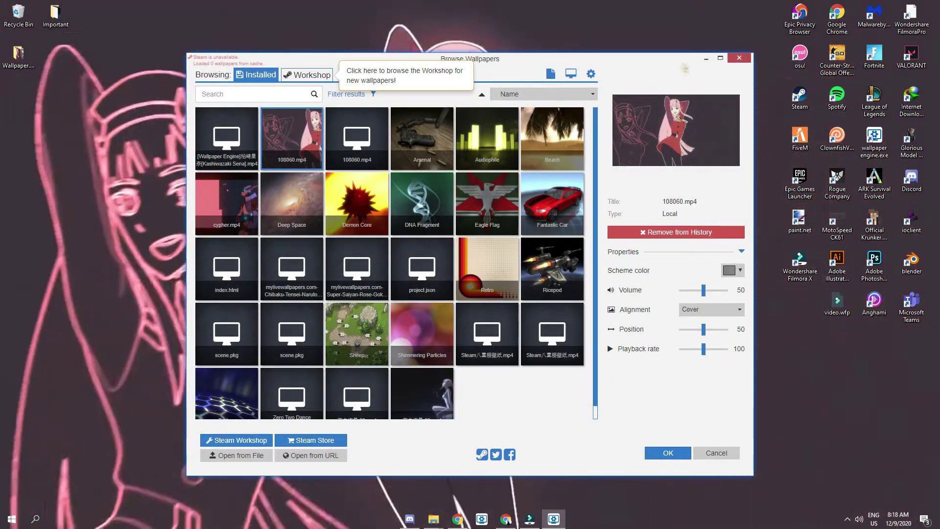
# Step: Move the wallpaper browser aside to check 108060.mp4 playing on the desktop, then bring it back
pyautogui.moveTo(656, 71); pyautogui.dragTo(250, 273)
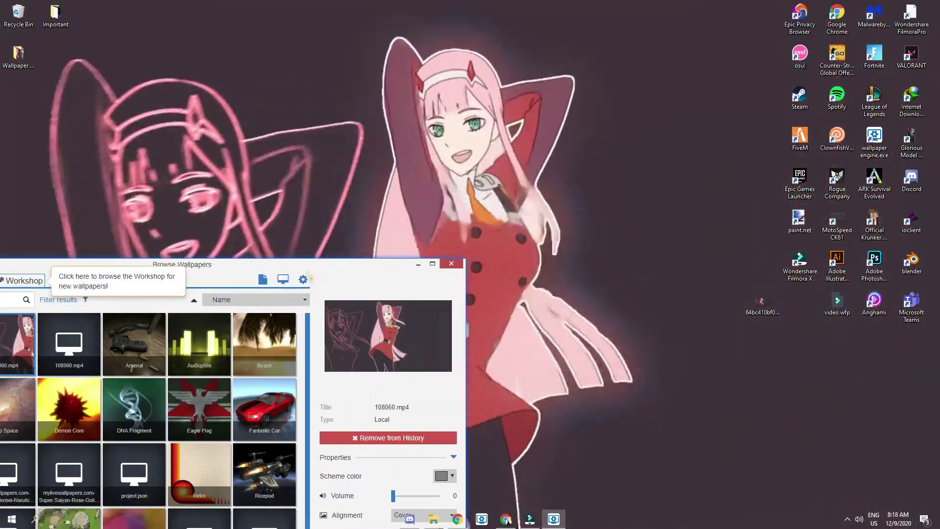
pyautogui.moveTo(294, 266); pyautogui.dragTo(507, 167)
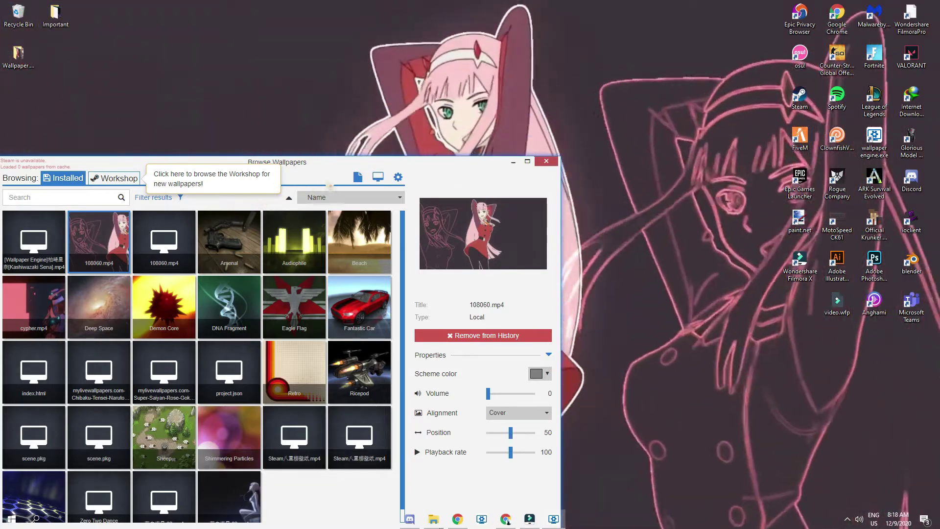
pyautogui.moveTo(397, 161)
pyautogui.mouseDown()
pyautogui.moveTo(459, 164)
pyautogui.moveTo(621, 92)
pyautogui.mouseUp()
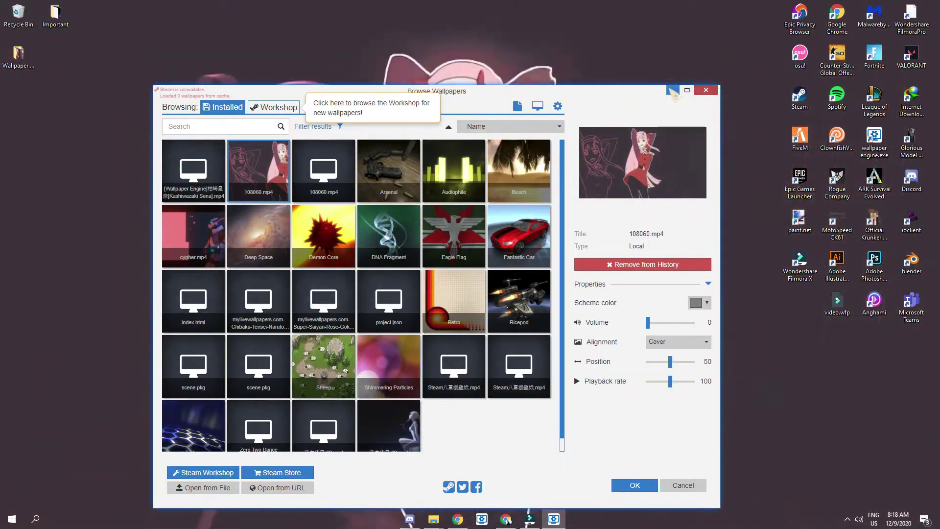
# Step: Minimize the Browse Wallpapers window so 108060.mp4 fills the desktop
pyautogui.click(671, 91)
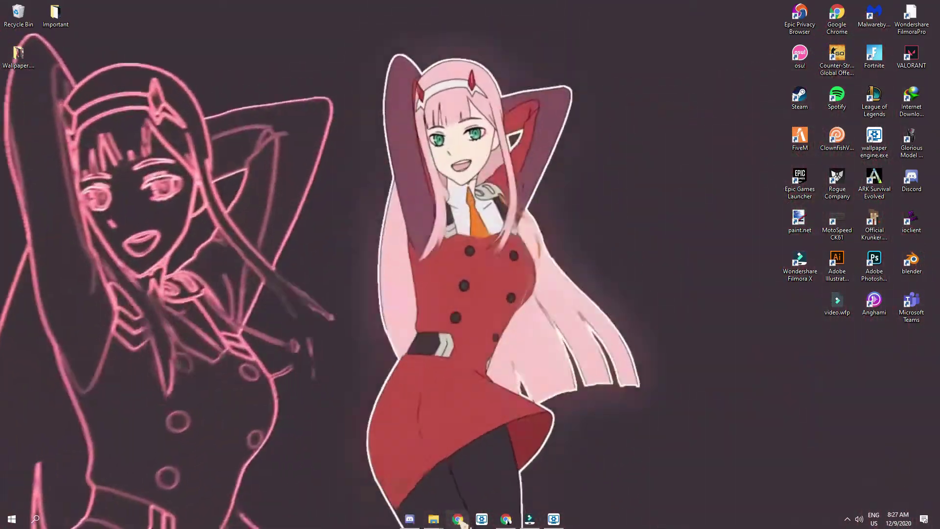
# Step: Bring Chrome up full screen on the bookmarked mylivewallpapers.com site
pyautogui.click(459, 520)
pyautogui.click(839, 18)
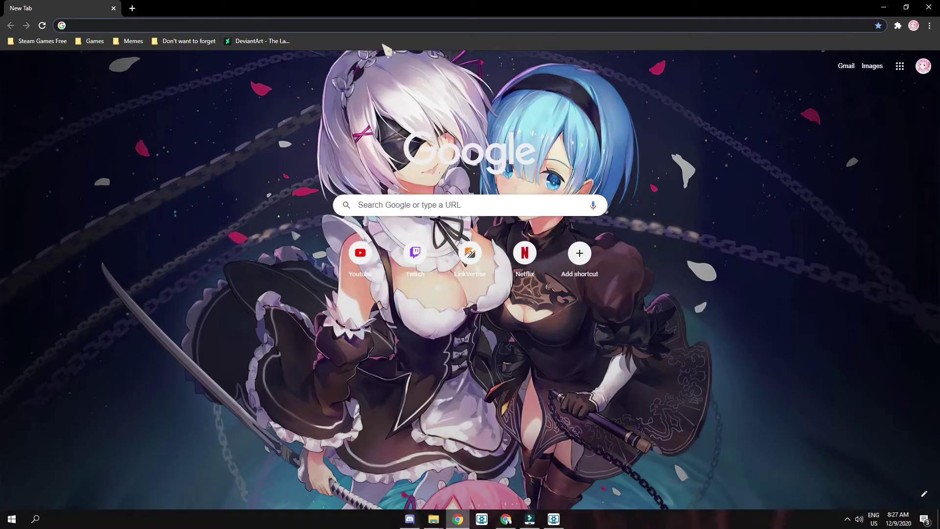
pyautogui.click(184, 79)
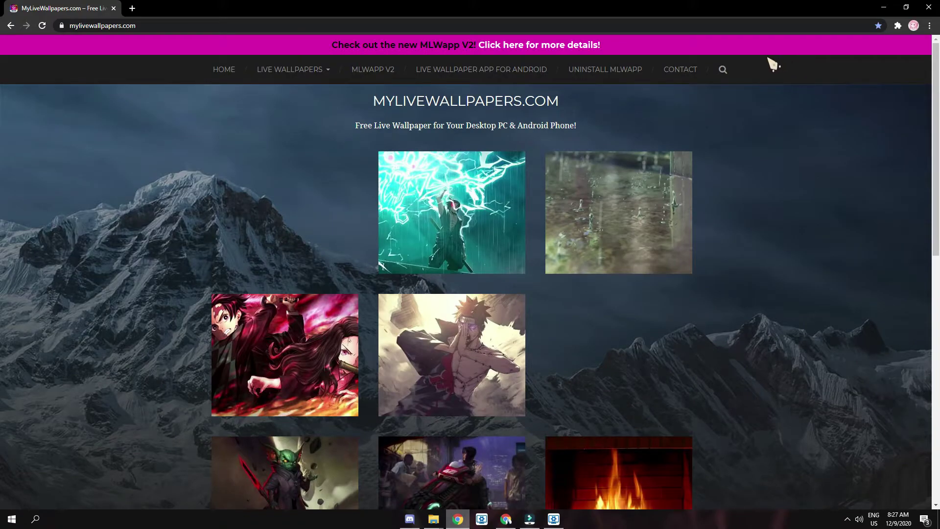
# Step: Pause AdBlock on mylivewallpapers.com and reload the page with ads allowed
pyautogui.click(898, 26)
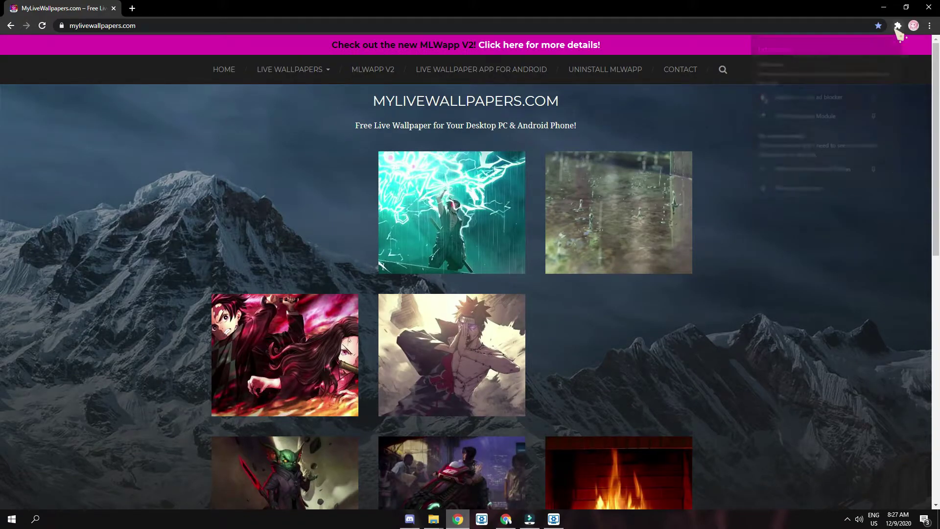
pyautogui.click(790, 94)
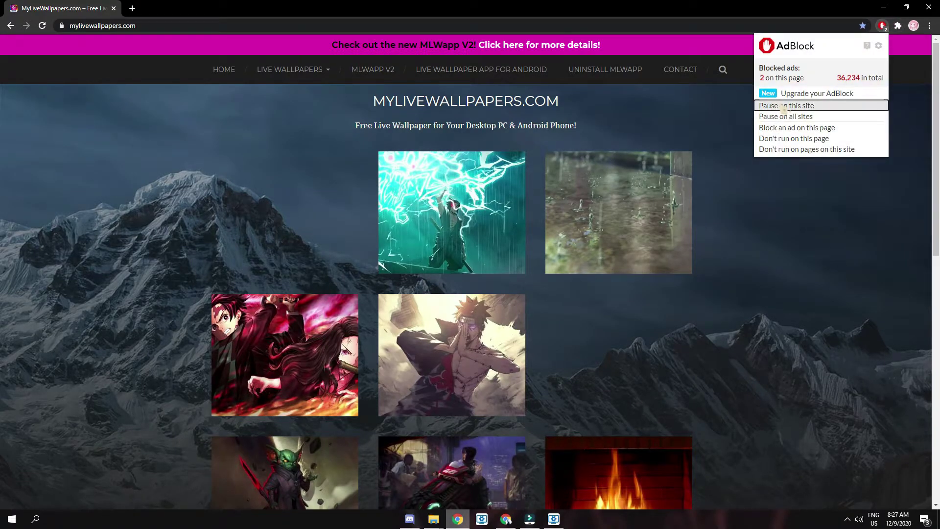
pyautogui.click(784, 106)
pyautogui.click(43, 26)
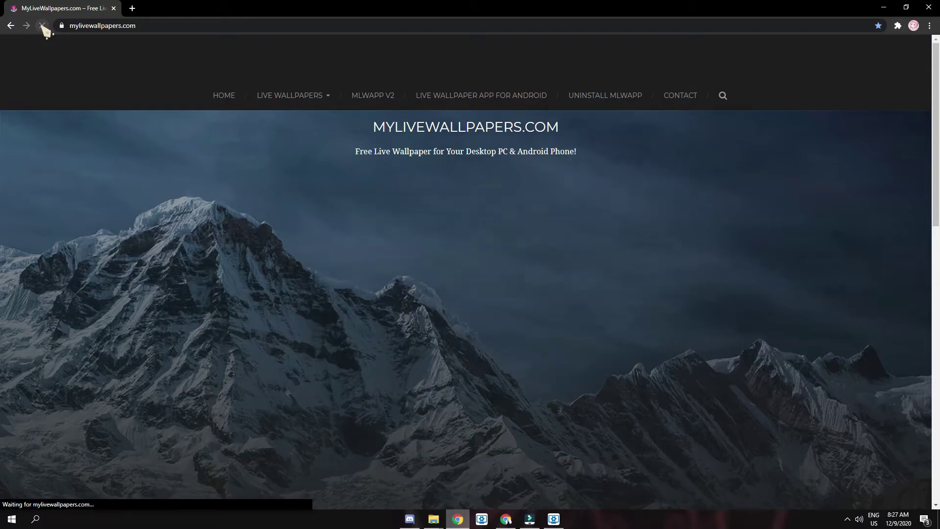
pyautogui.scroll(-5, 470, 295)
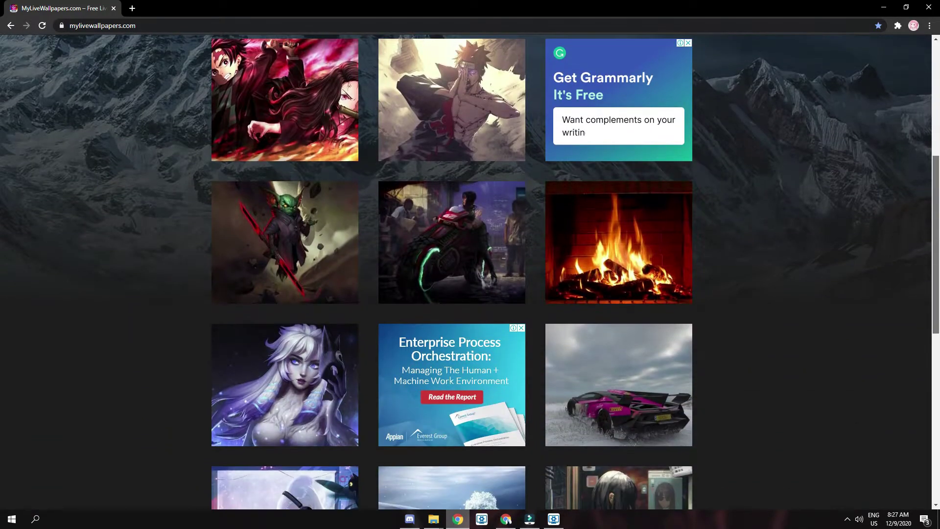
pyautogui.scroll(-5, 471, 294)
pyautogui.scroll(-1, 470, 294)
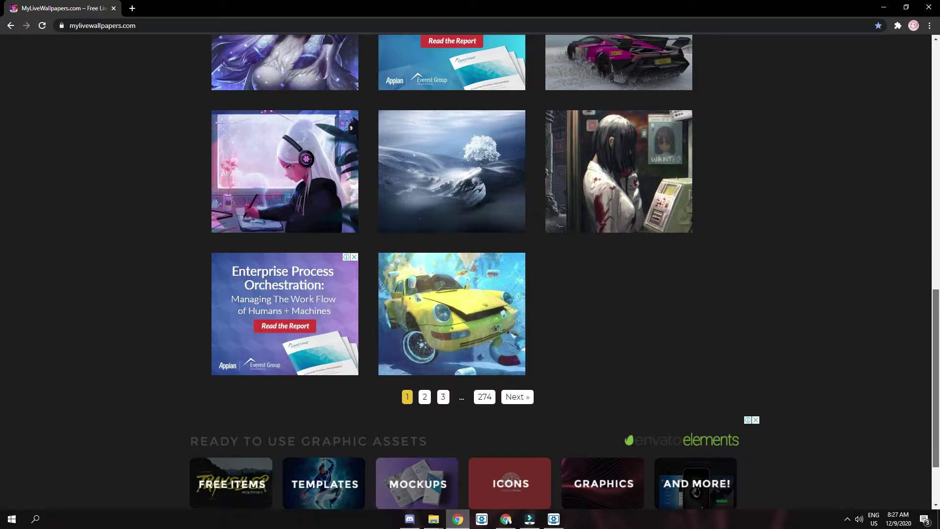
# Step: Return to the top of the gallery and open the lightning anime wallpaper's page
pyautogui.press('Home')
pyautogui.moveTo(290, 116)
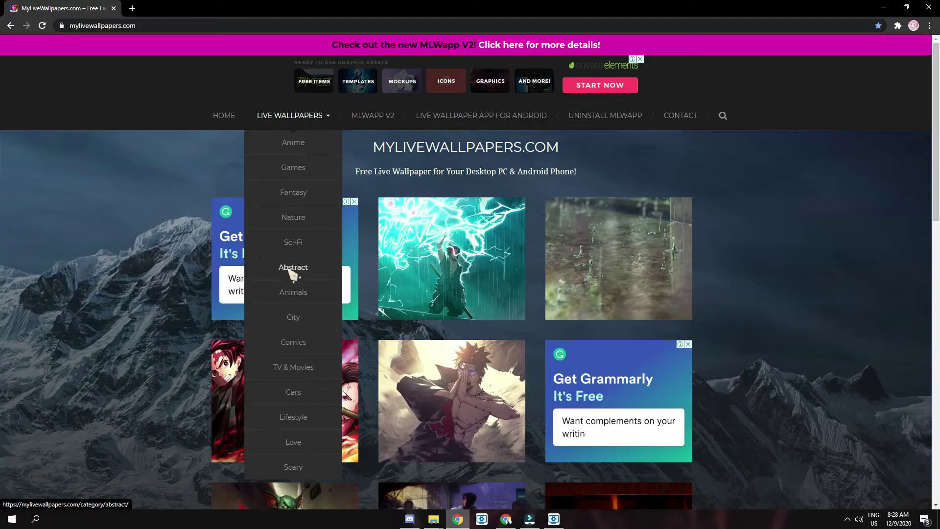
pyautogui.scroll(-6, 765, 232)
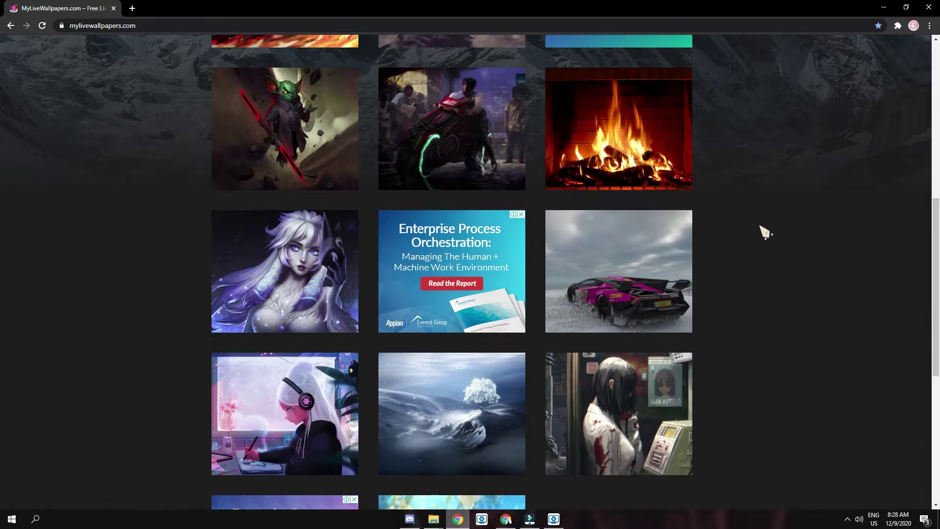
pyautogui.scroll(8, 766, 232)
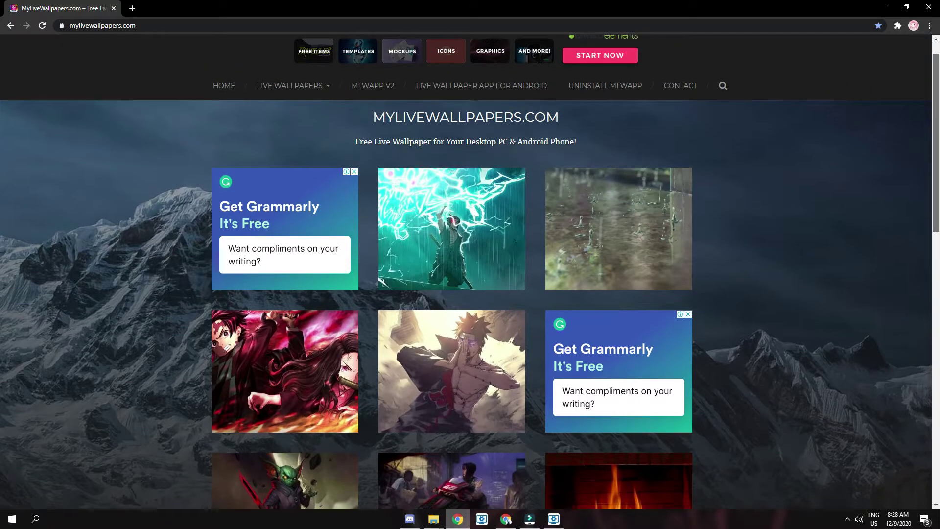
pyautogui.scroll(-1, 451, 195)
pyautogui.click(450, 195)
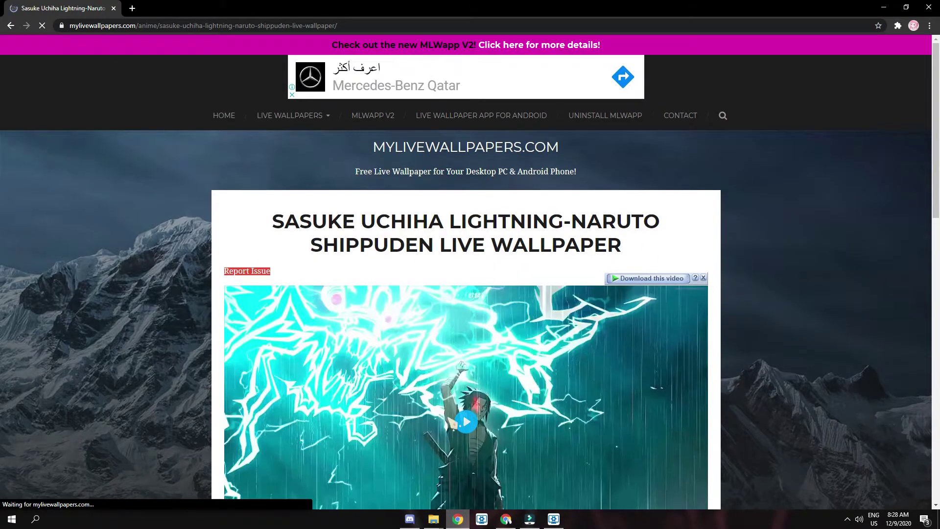
pyautogui.scroll(-2, 470, 293)
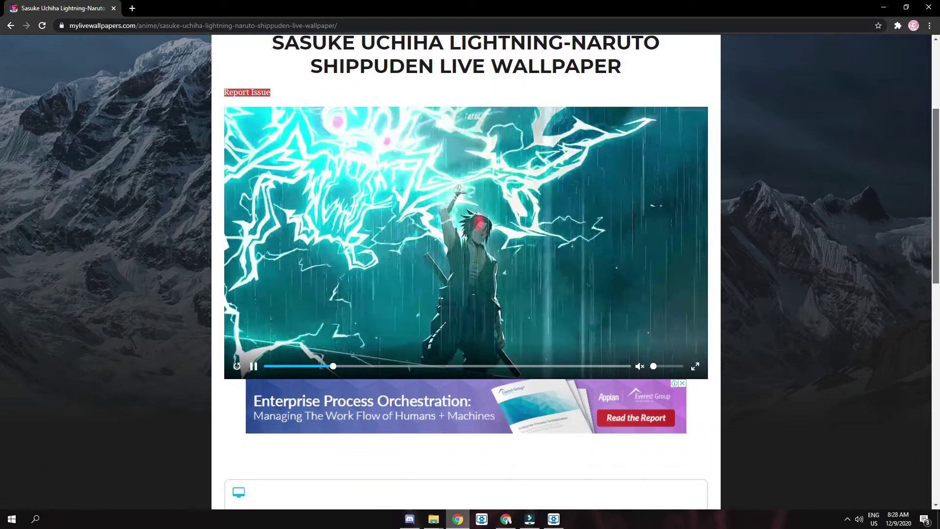
pyautogui.moveTo(931, 206); pyautogui.dragTo(931, 331)
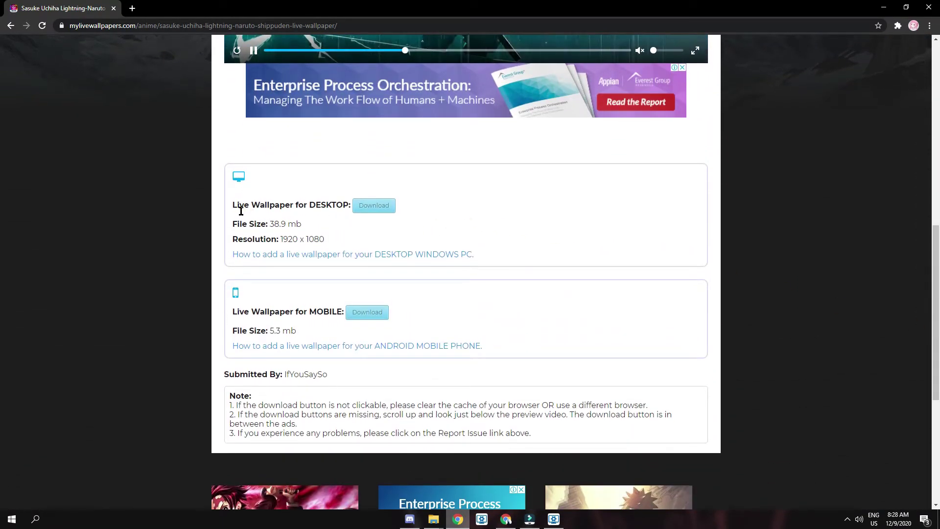
# Step: Highlight the DESKTOP download label, then select all text on the Sasuke wallpaper page
pyautogui.moveTo(232, 208); pyautogui.dragTo(308, 214)
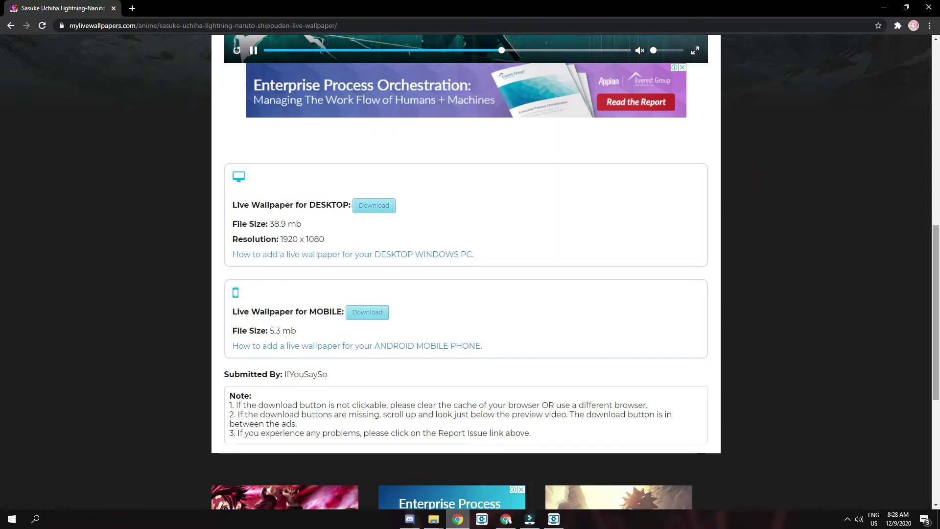
pyautogui.hotkey('ctrl', 'a')
pyautogui.scroll(4, 837, 220)
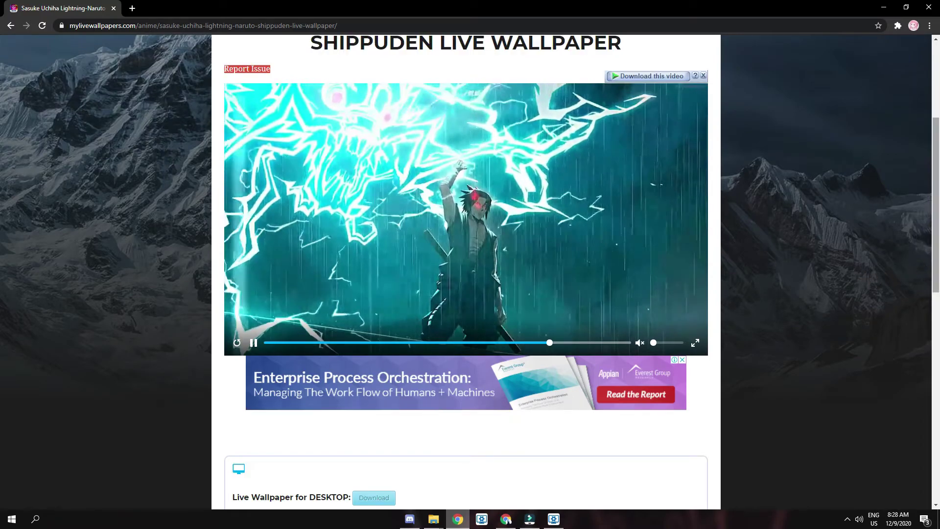
pyautogui.scroll(5, 838, 220)
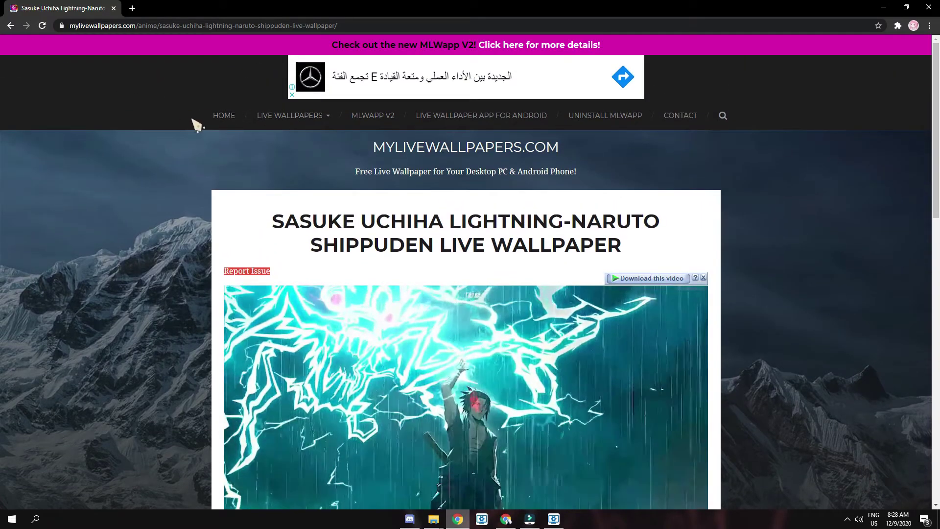
pyautogui.click(223, 115)
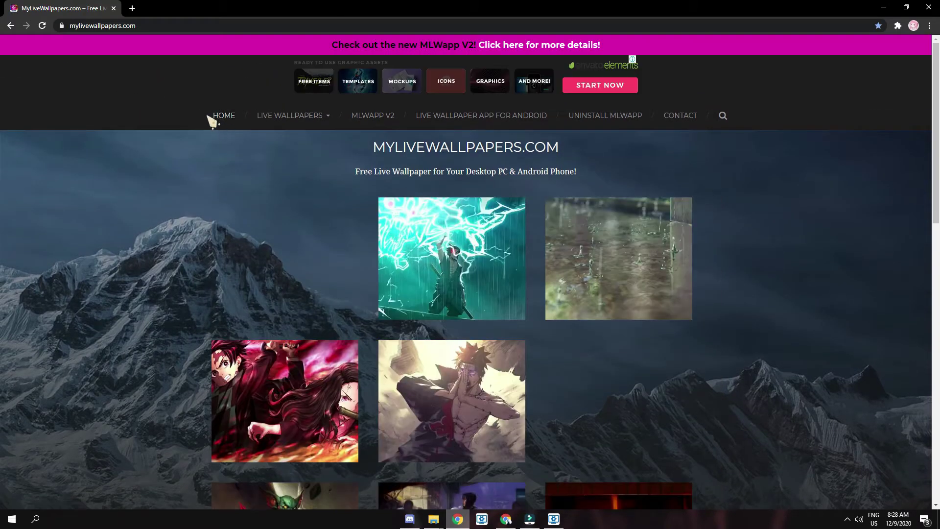